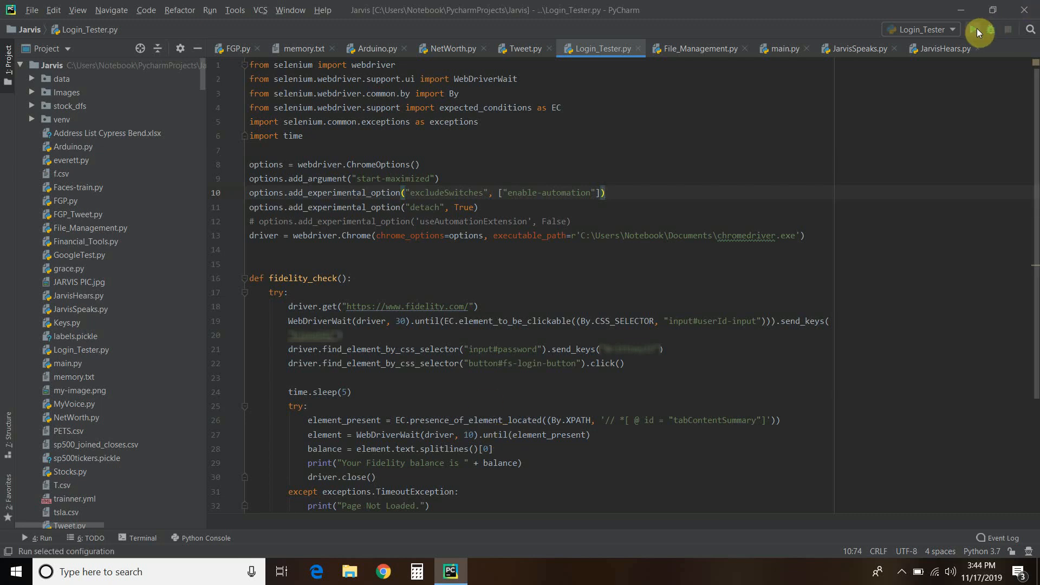
# Run the Login_Tester script so the balance line and shutdown traceback print in the console.
pyautogui.click(977, 30)
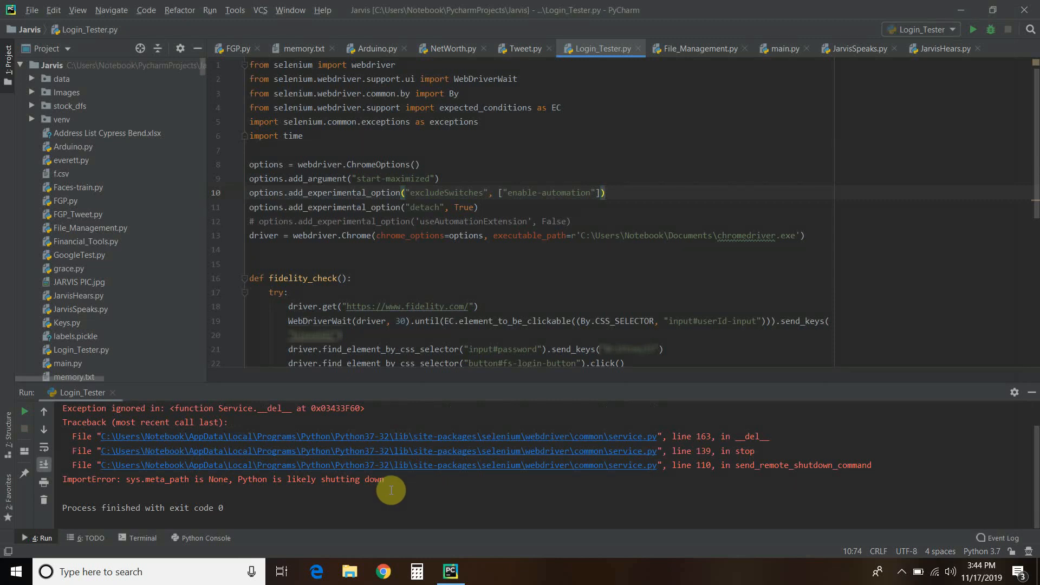
pyautogui.scroll(2, 390, 490)
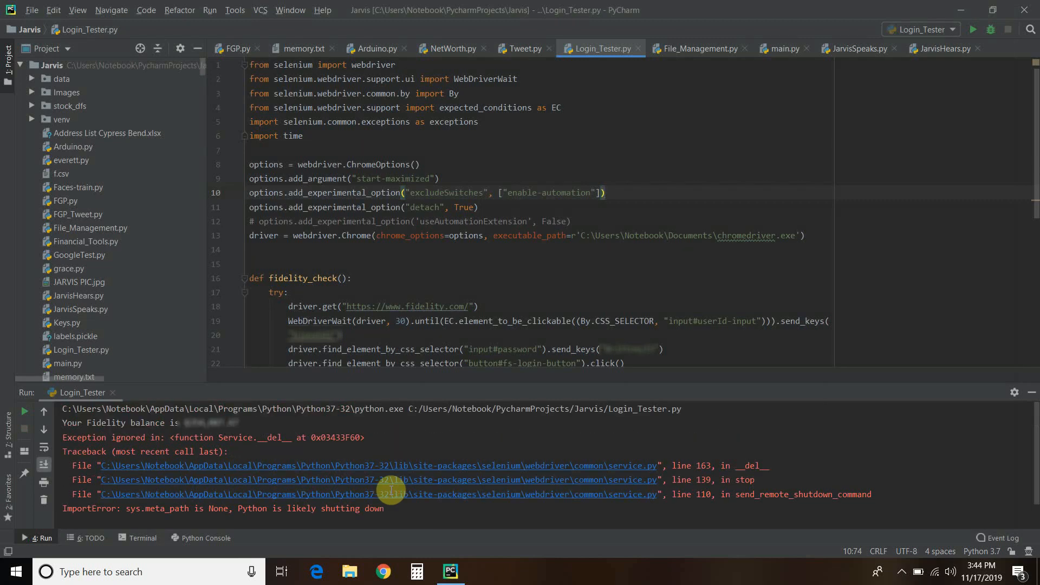
pyautogui.scroll(-2, 390, 491)
pyautogui.scroll(2, 391, 490)
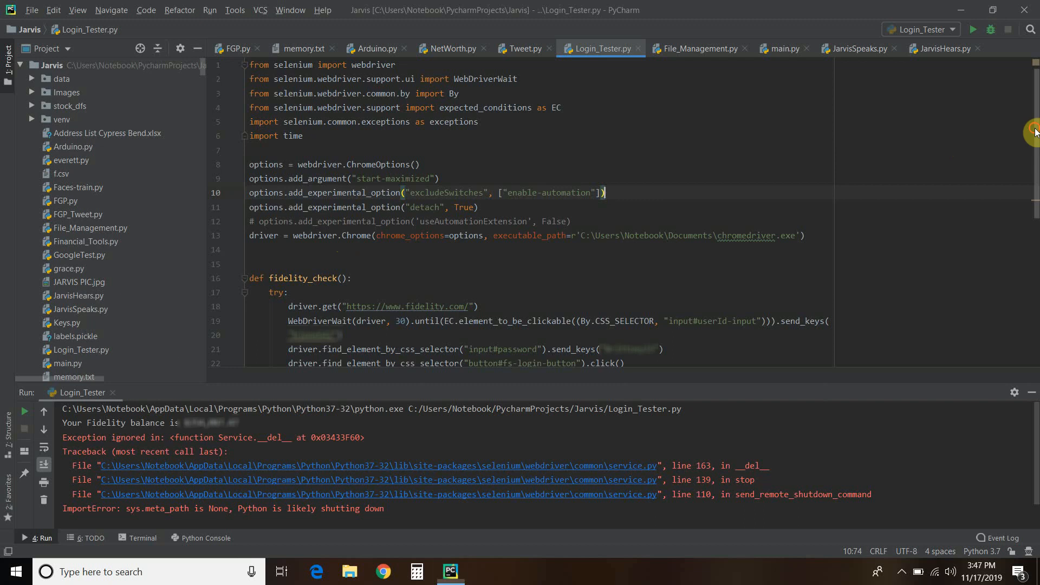
pyautogui.moveTo(1034, 125); pyautogui.dragTo(1014, 229)
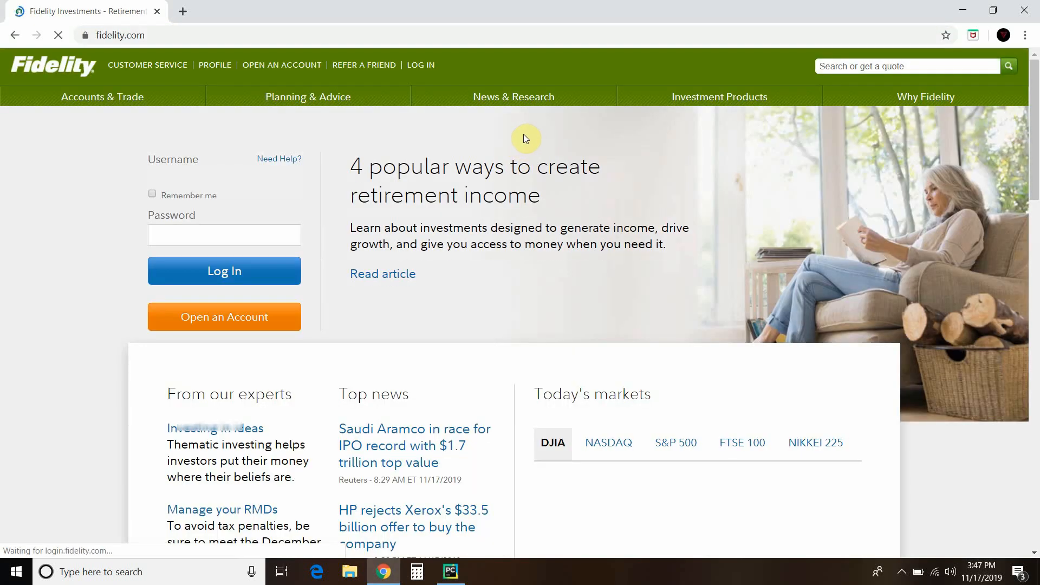
# Inspect the Username field in Chrome, copy its input's CSS selector, and return to PyCharm.
pyautogui.rightClick(170, 176)
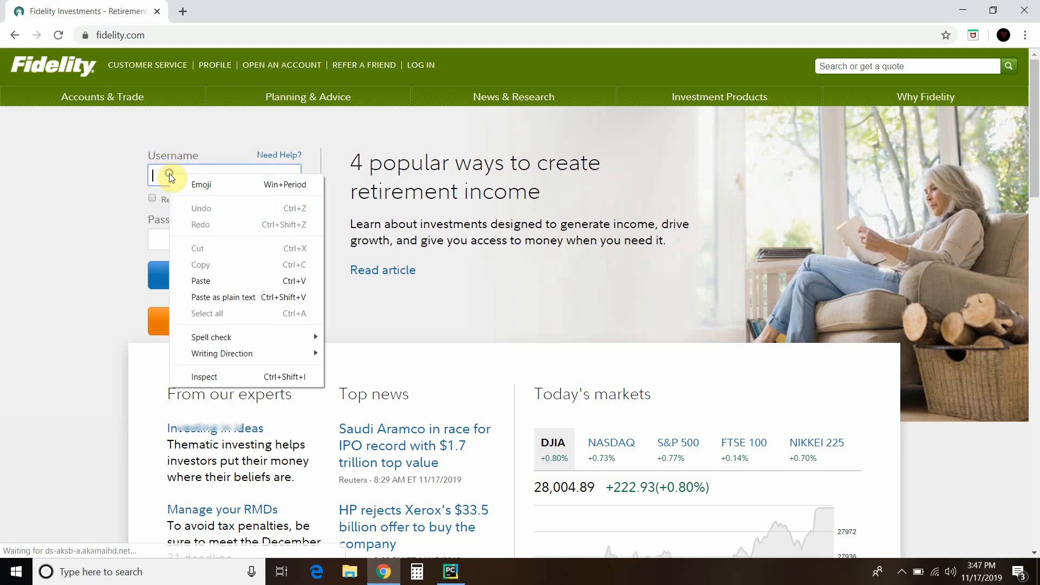
pyautogui.click(212, 381)
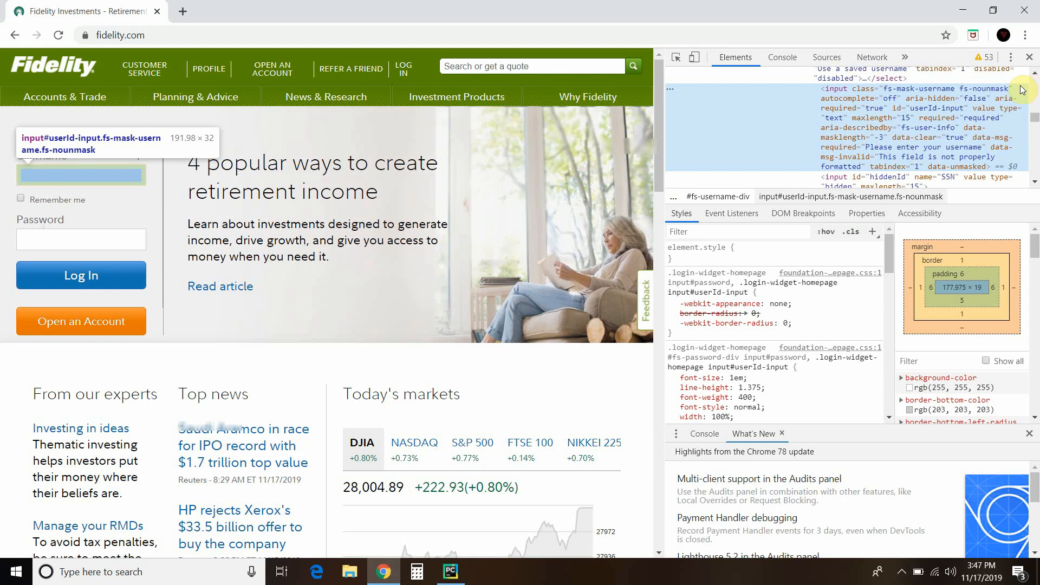
pyautogui.rightClick(872, 113)
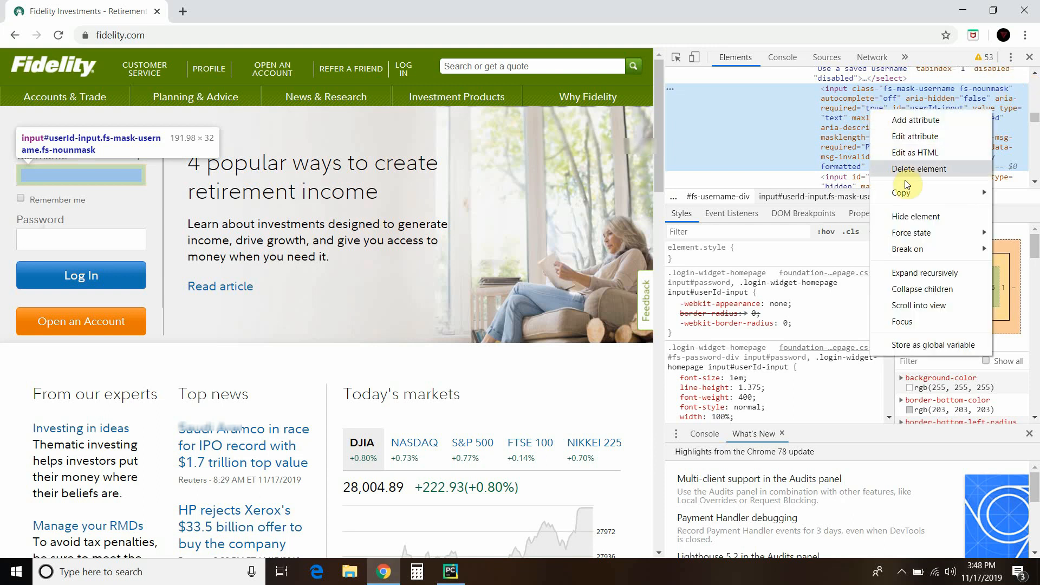
pyautogui.moveTo(900, 192)
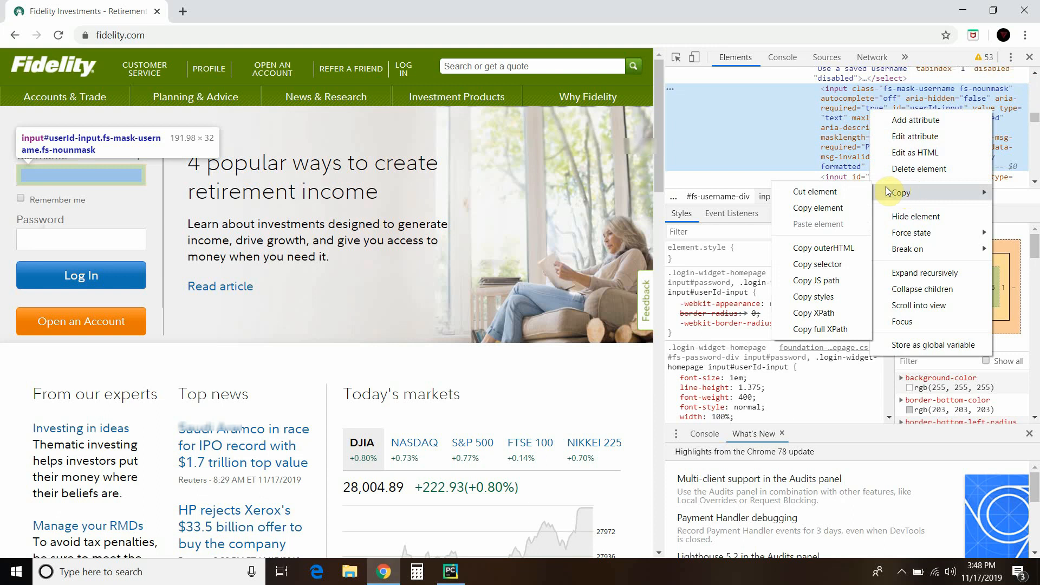
pyautogui.click(812, 265)
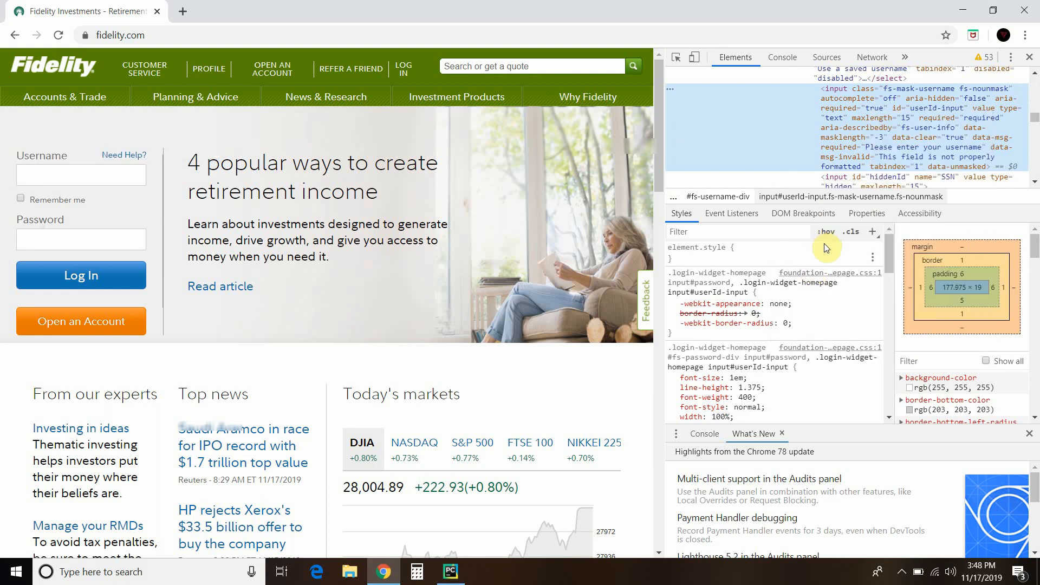
pyautogui.click(450, 572)
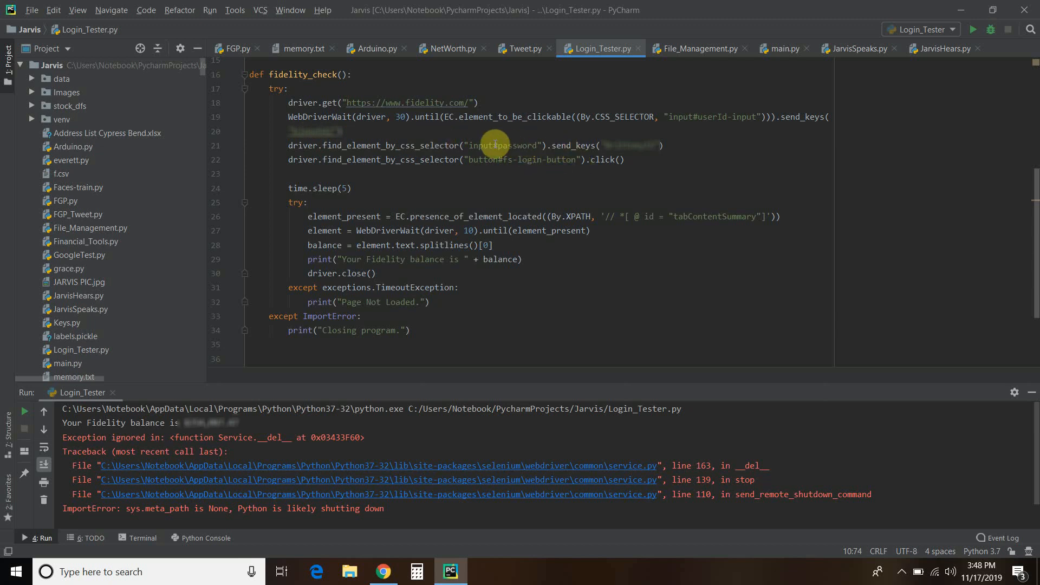
# Inspect the Log In button's markup in Chrome to find its fs-login-button id, then return to PyCharm.
pyautogui.click(383, 572)
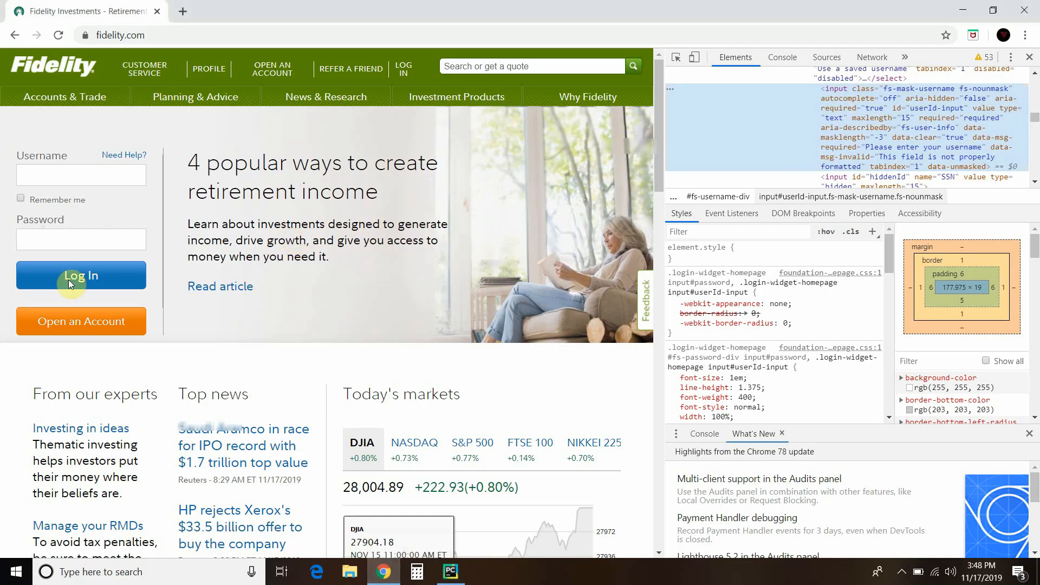
pyautogui.rightClick(79, 273)
pyautogui.rightClick(76, 277)
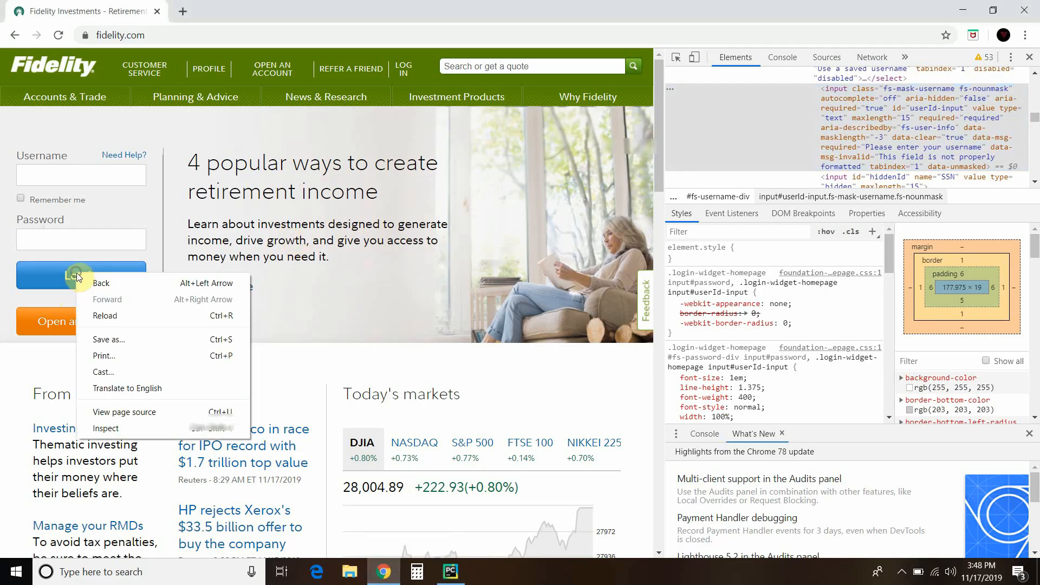
pyautogui.click(106, 429)
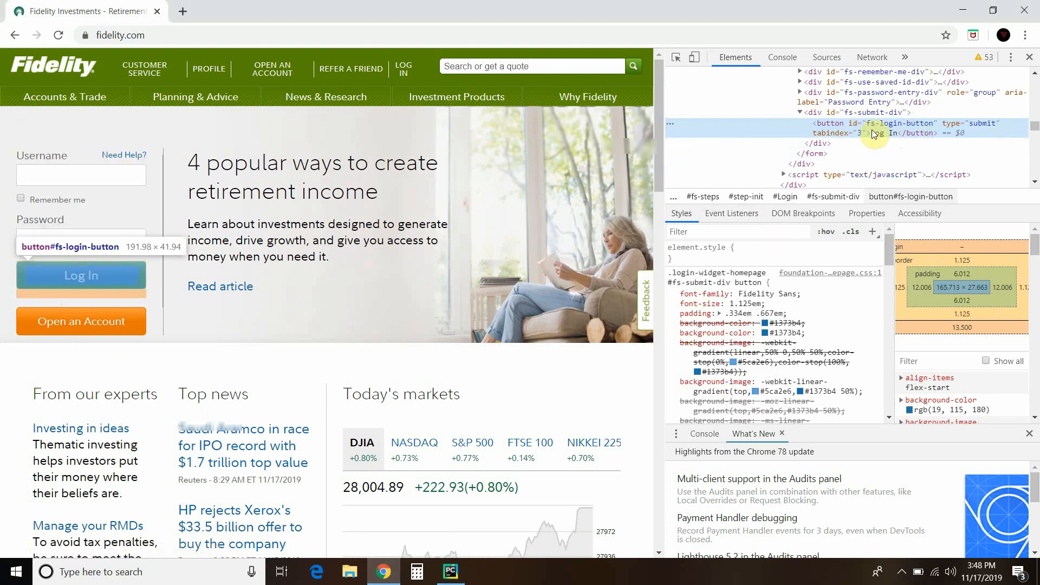
pyautogui.click(449, 572)
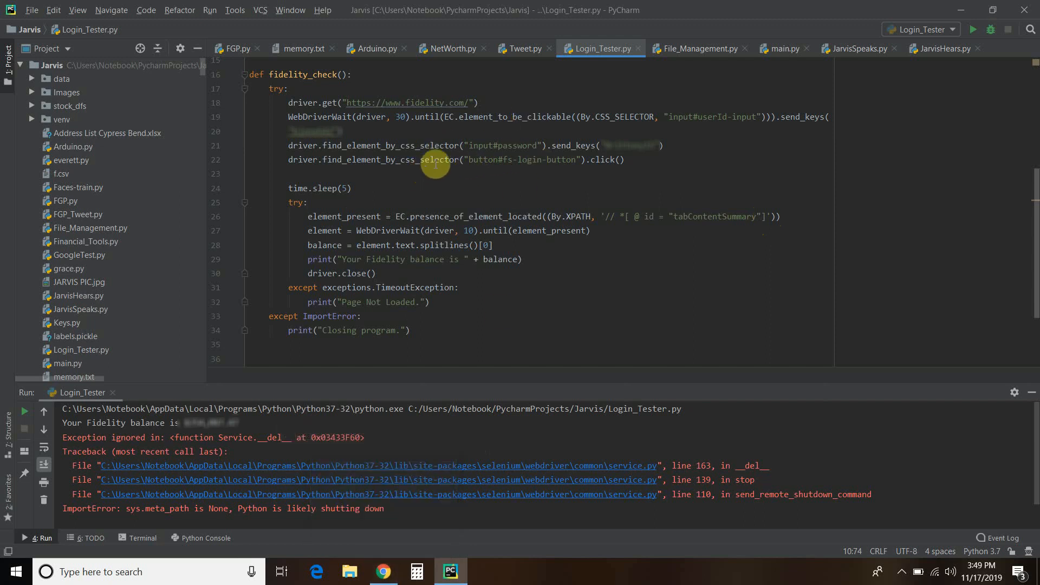
pyautogui.click(383, 571)
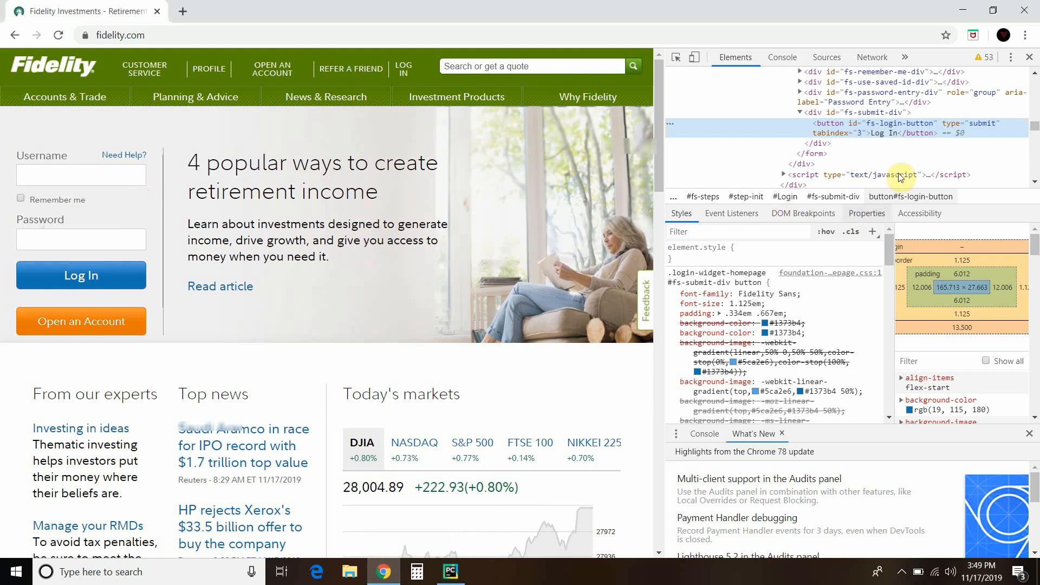
pyautogui.click(449, 572)
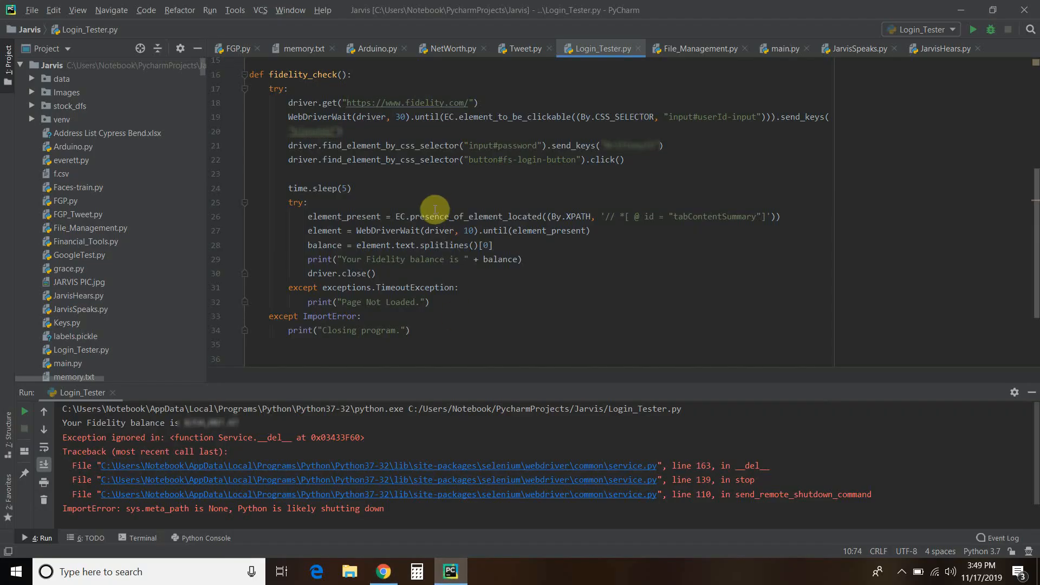